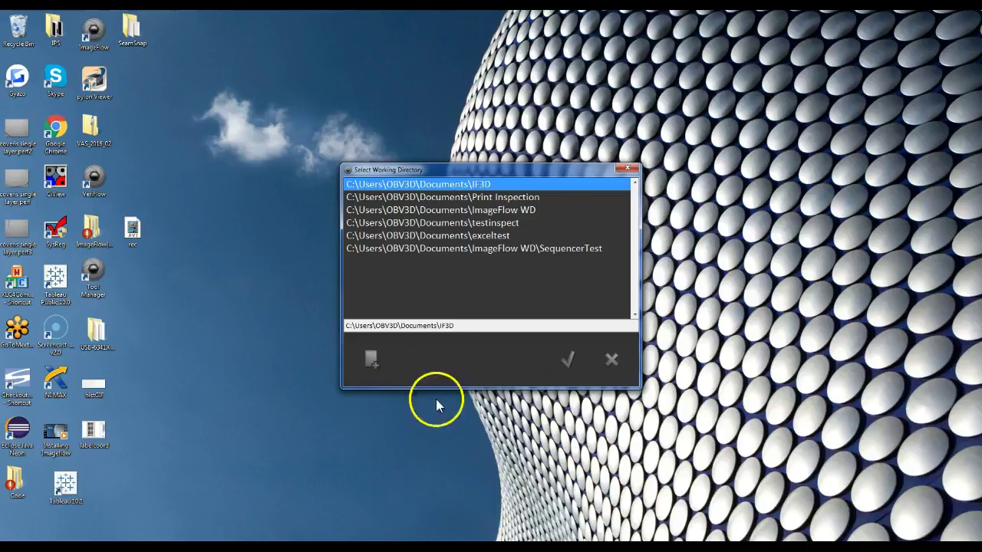
Create a folder named newdirectory in Documents while adding a working directory, and cancel the folder selection
drag(467, 172, 466, 145)
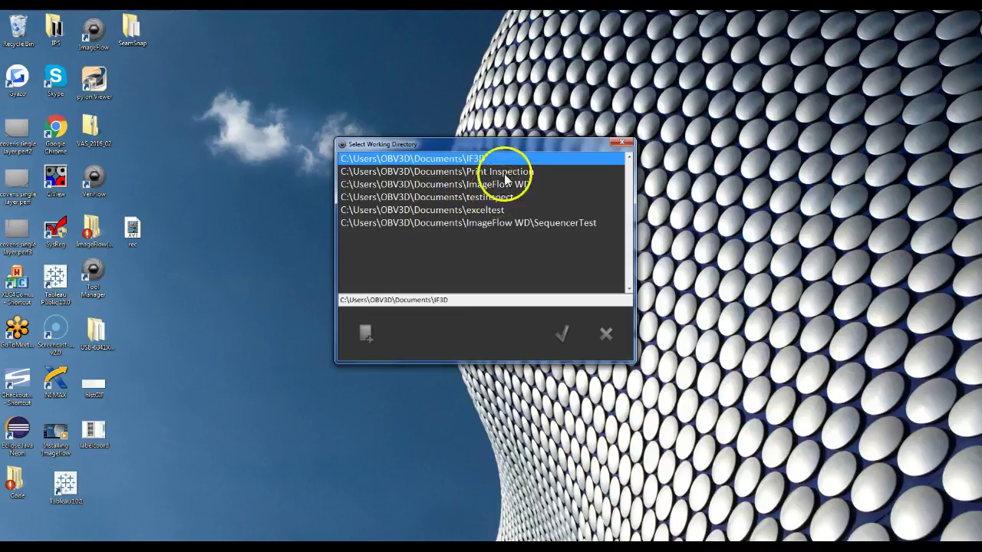
drag(508, 144, 550, 136)
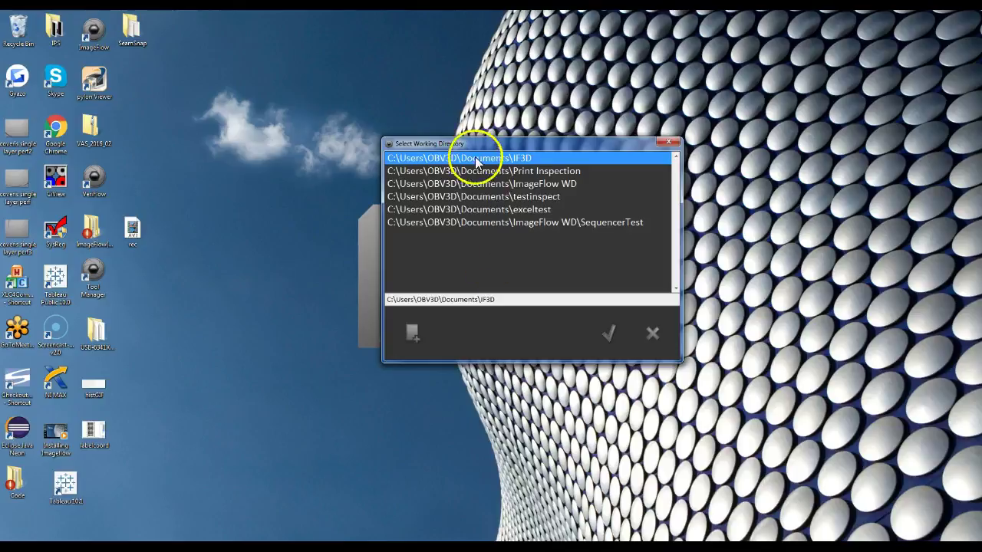
click(416, 329)
drag(595, 123, 595, 211)
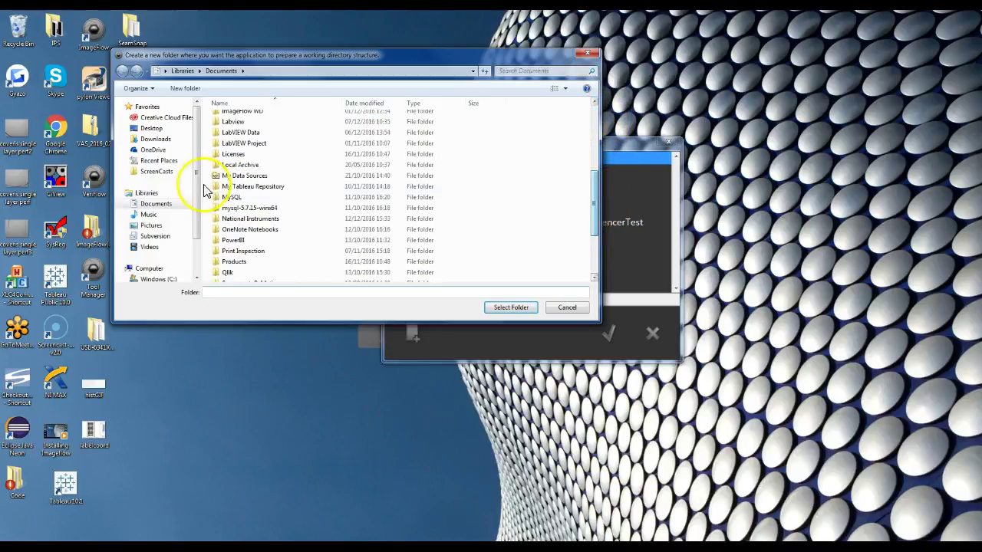
click(199, 89)
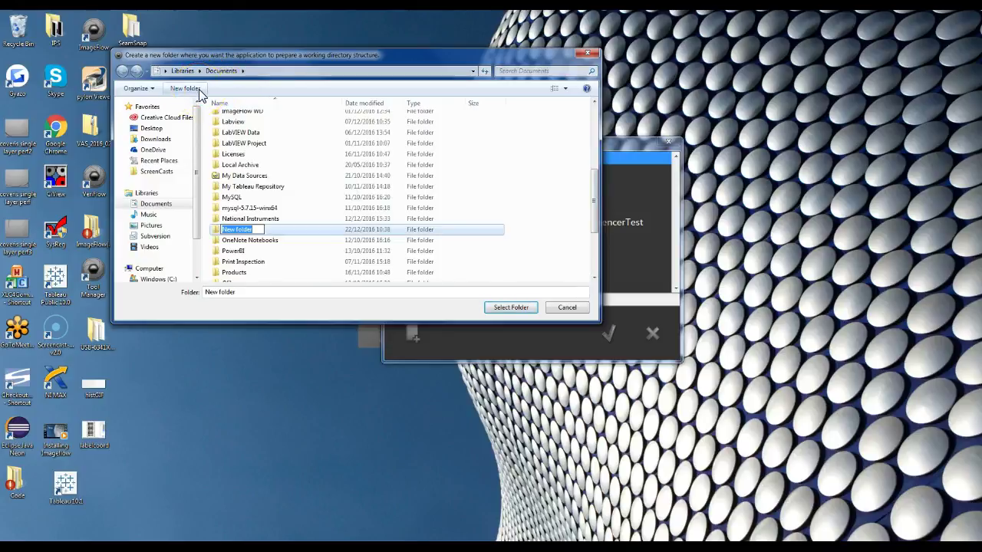
text(newdirectory)
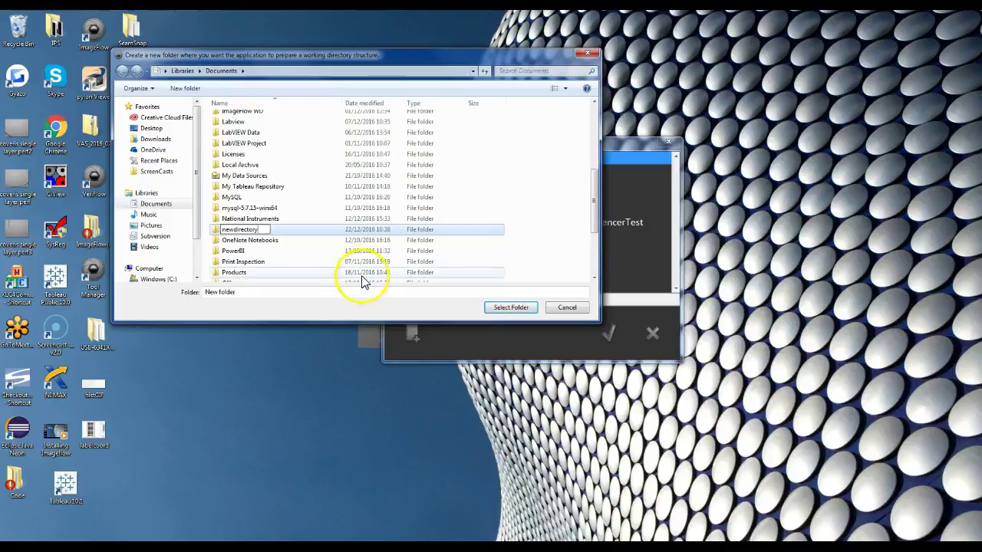
click(432, 230)
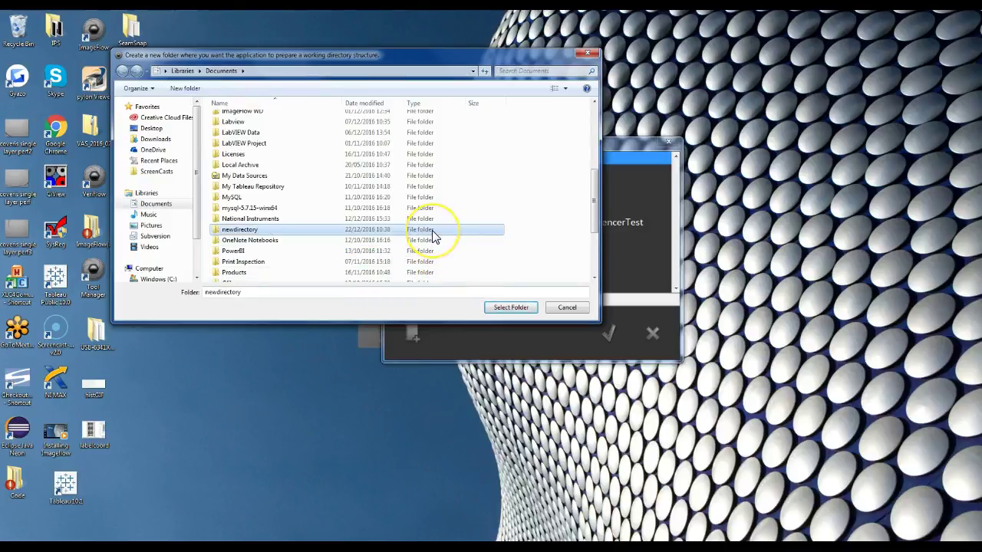
click(323, 232)
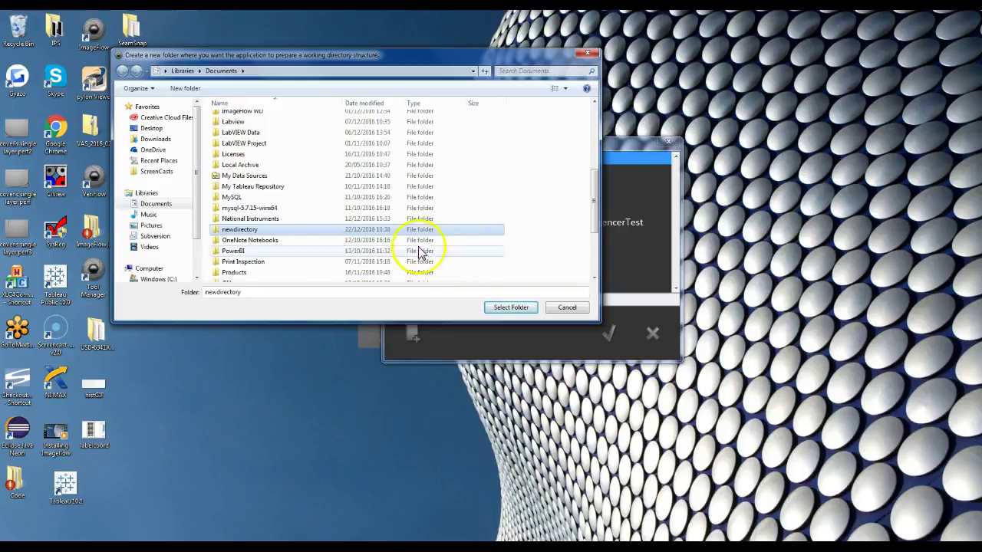
click(566, 308)
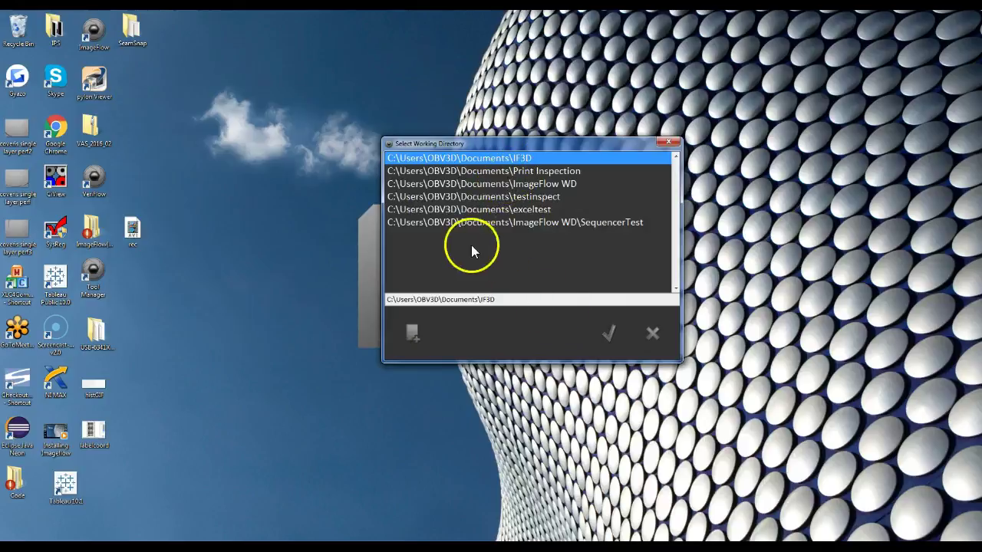
Choose the existing IF3D working directory in Documents, open it, and expand the ImageFlow window to fill the screen
click(482, 170)
click(497, 157)
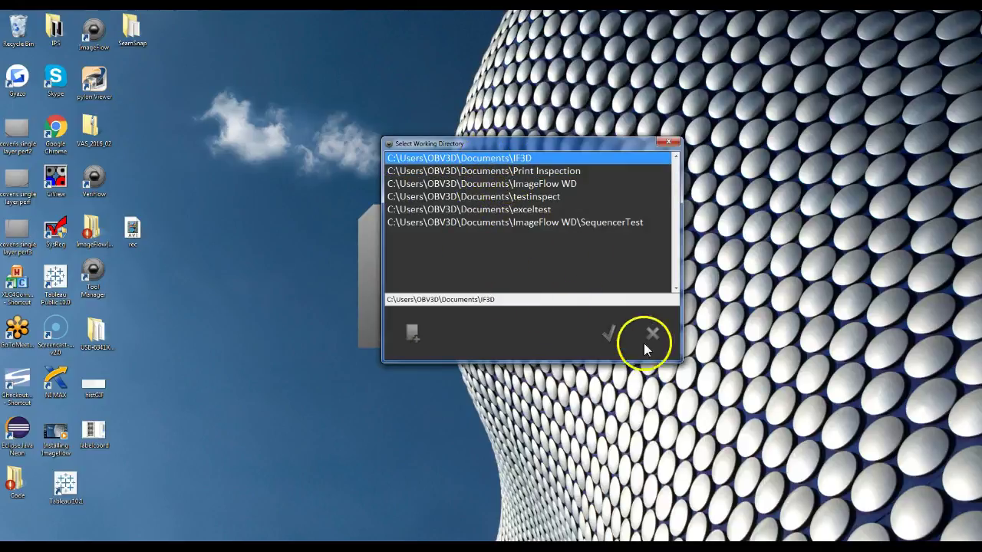
click(610, 334)
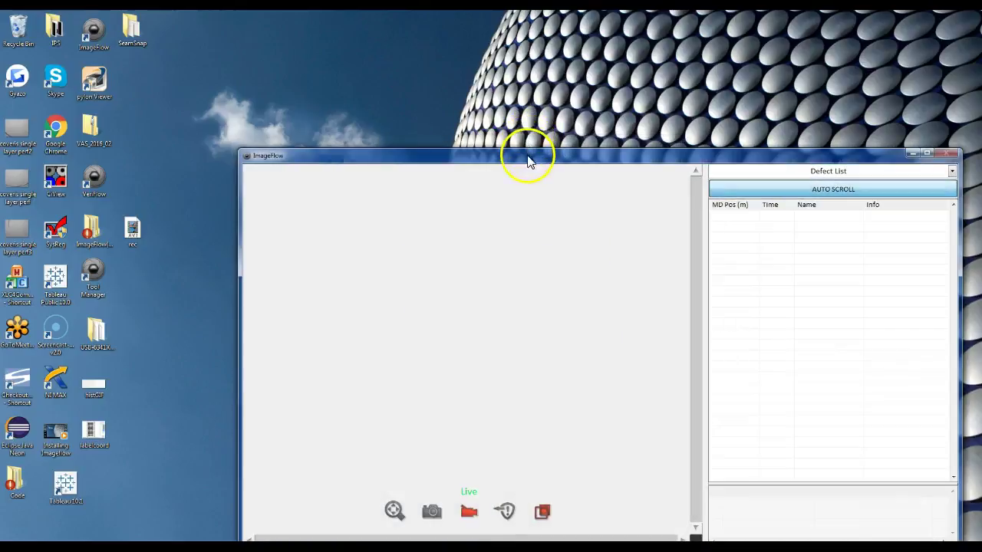
drag(526, 154, 472, 11)
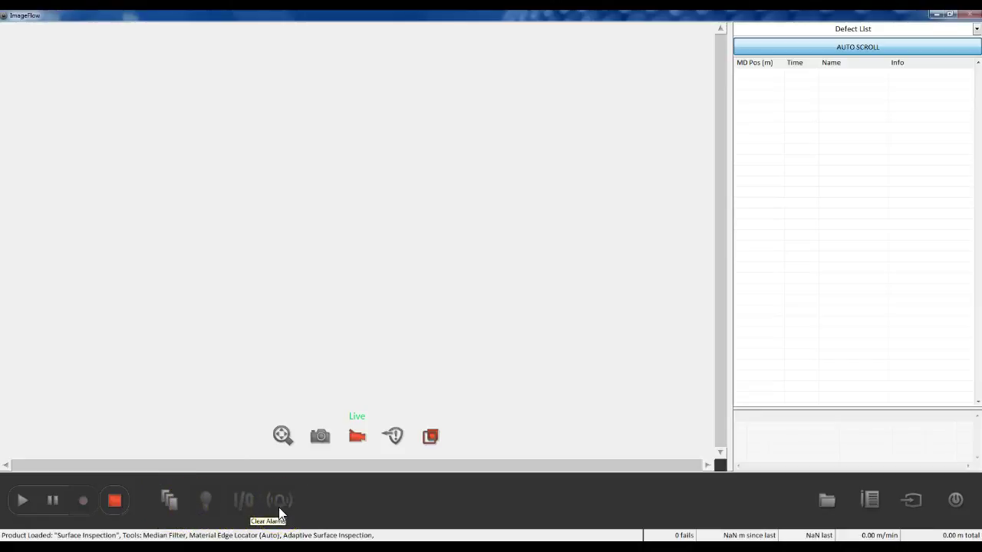
Open the image source control, review the available source types, and close it
mouse_move(362, 549)
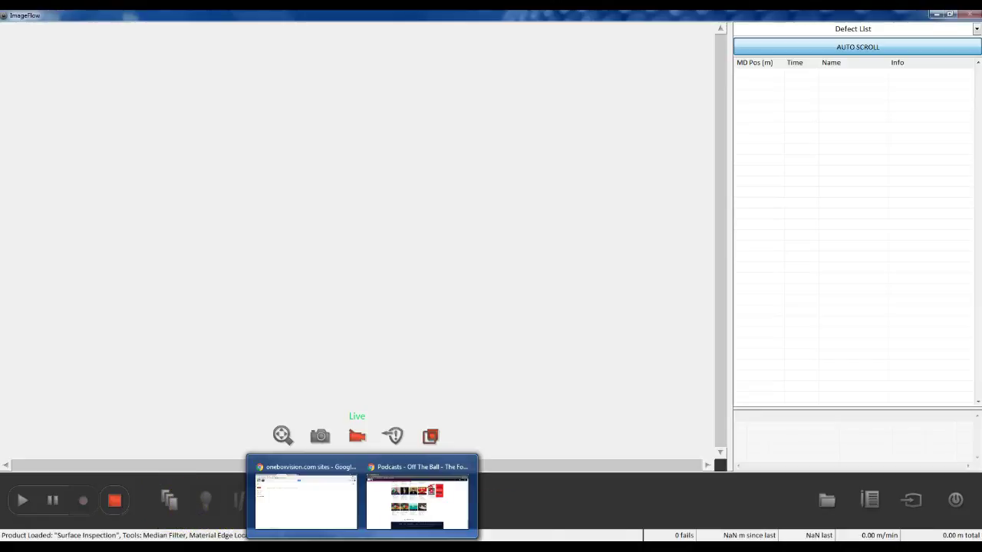
click(825, 500)
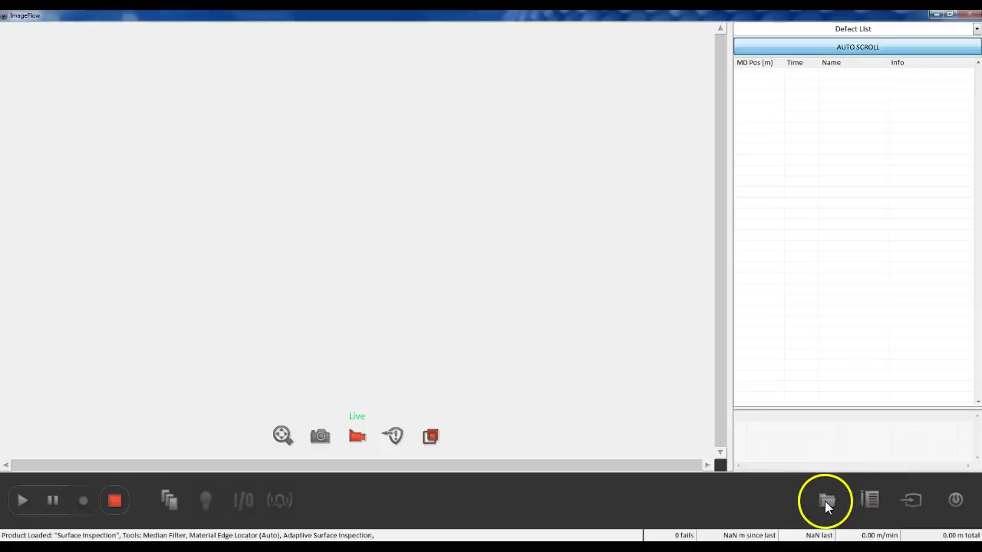
click(869, 500)
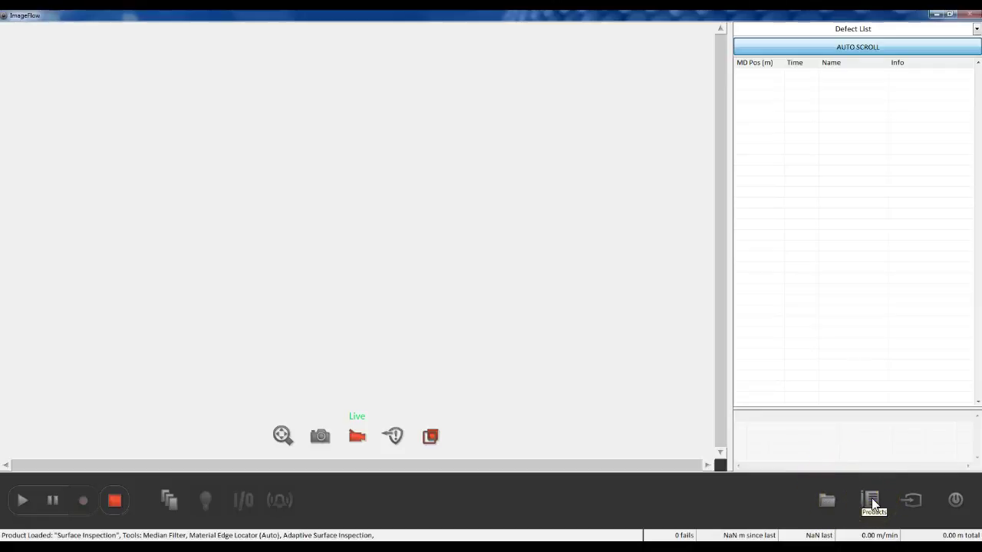
click(872, 503)
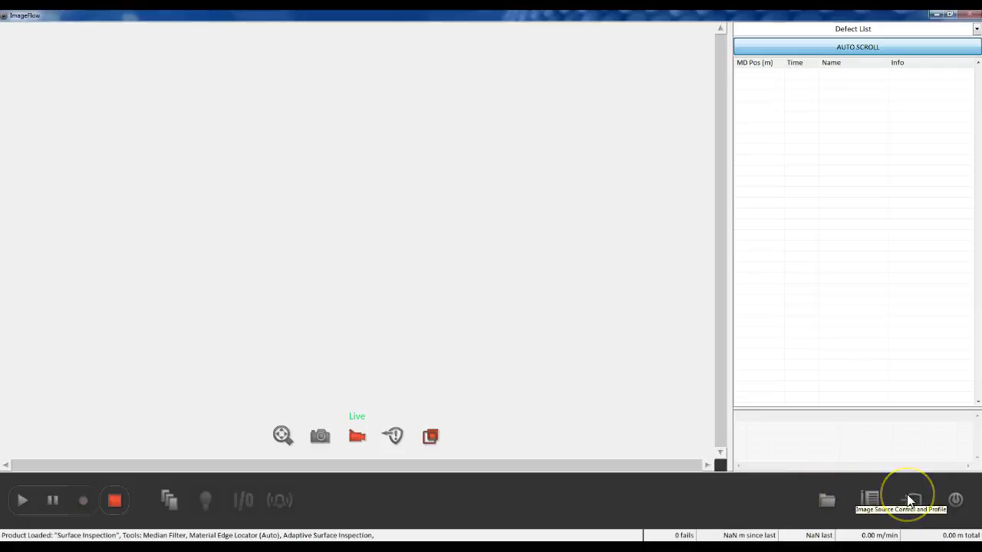
click(909, 500)
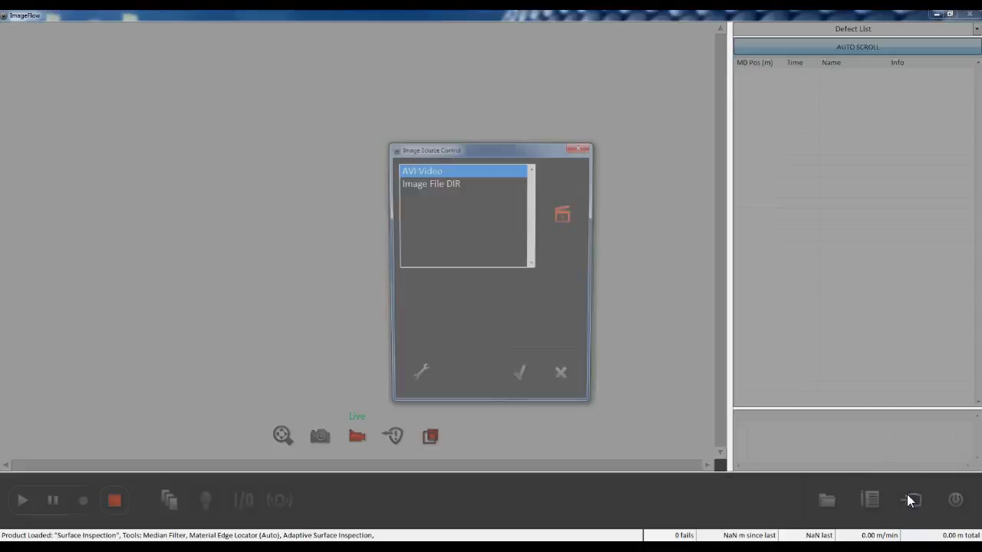
click(534, 382)
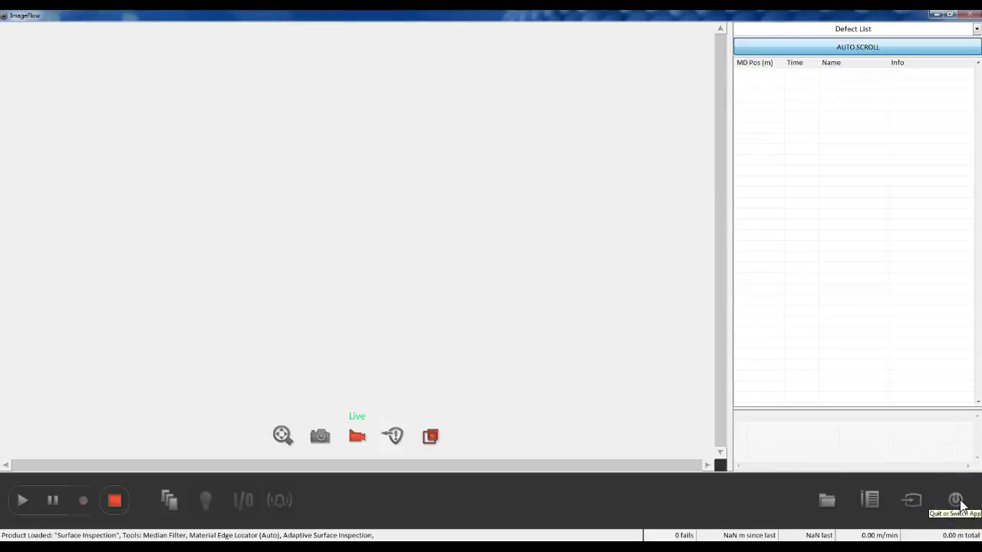
Review the options for quitting or switching to another app, and dismiss them
click(956, 500)
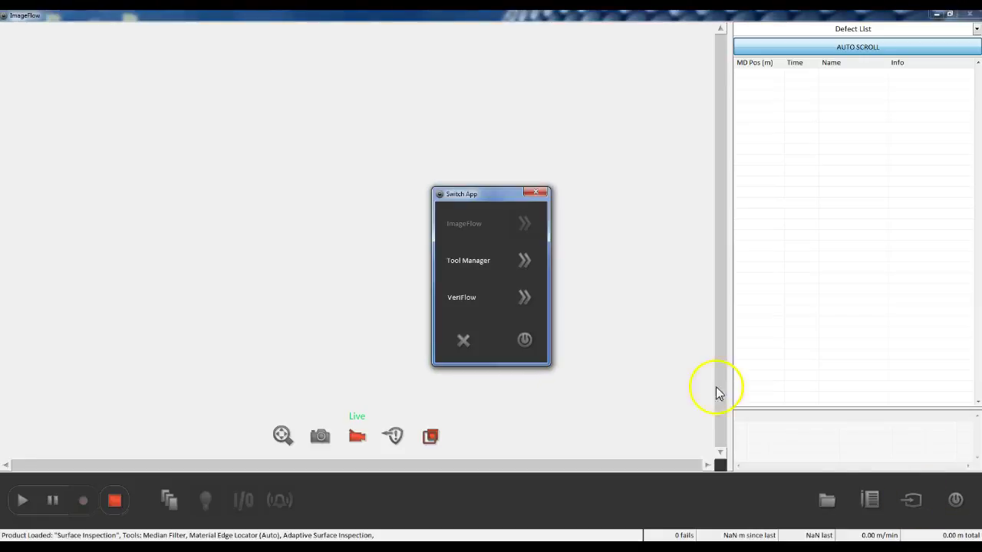
drag(500, 193, 476, 166)
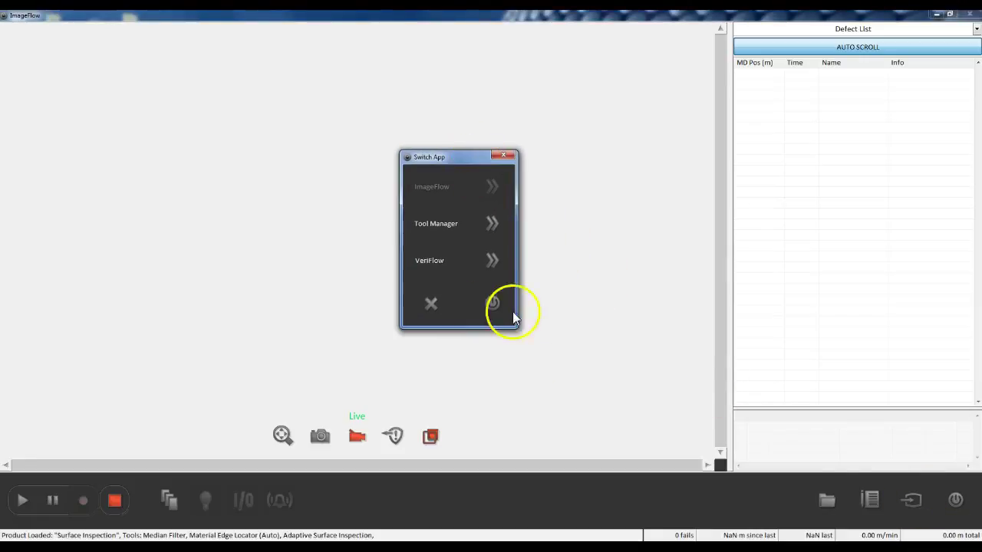
click(439, 302)
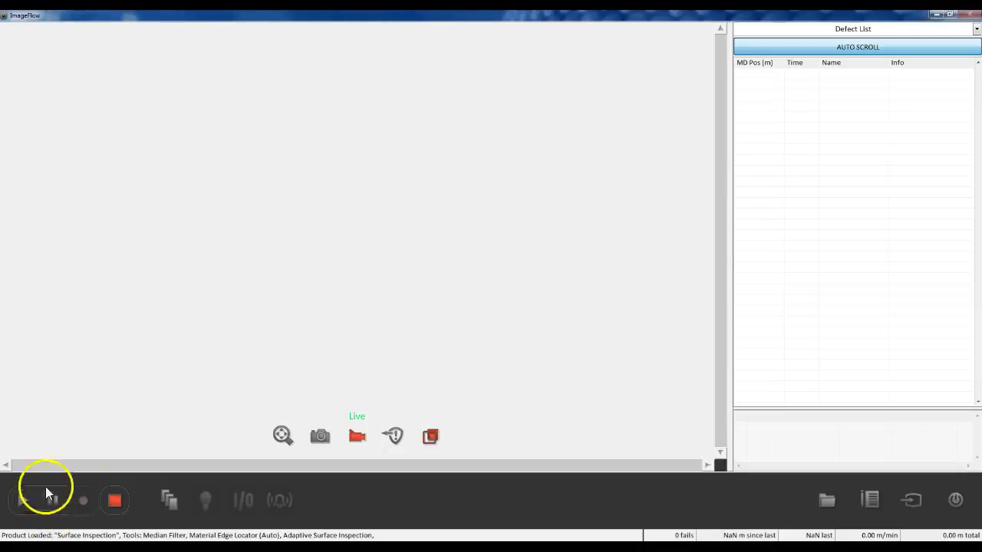
Run the image feed in View mode and start defect detection on it
click(21, 502)
click(115, 502)
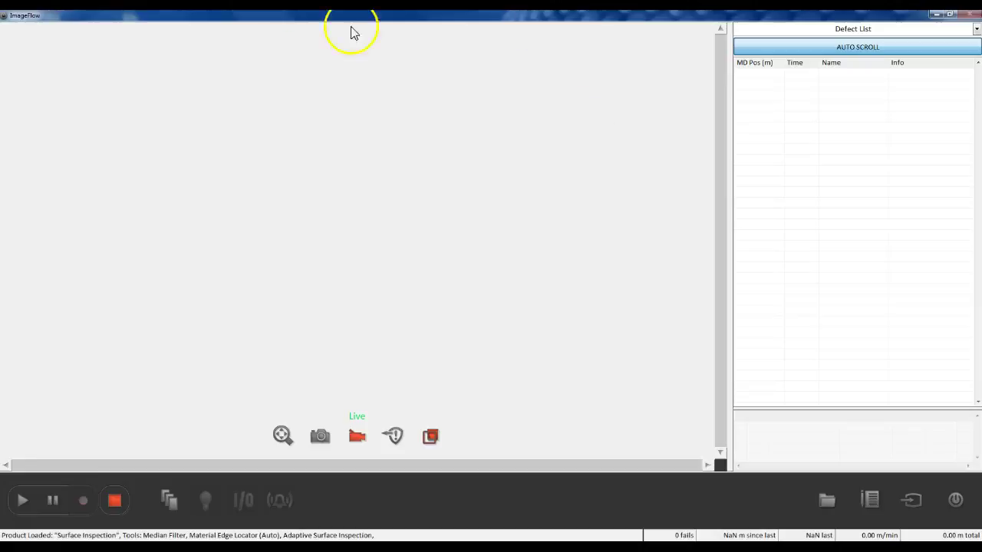
click(54, 502)
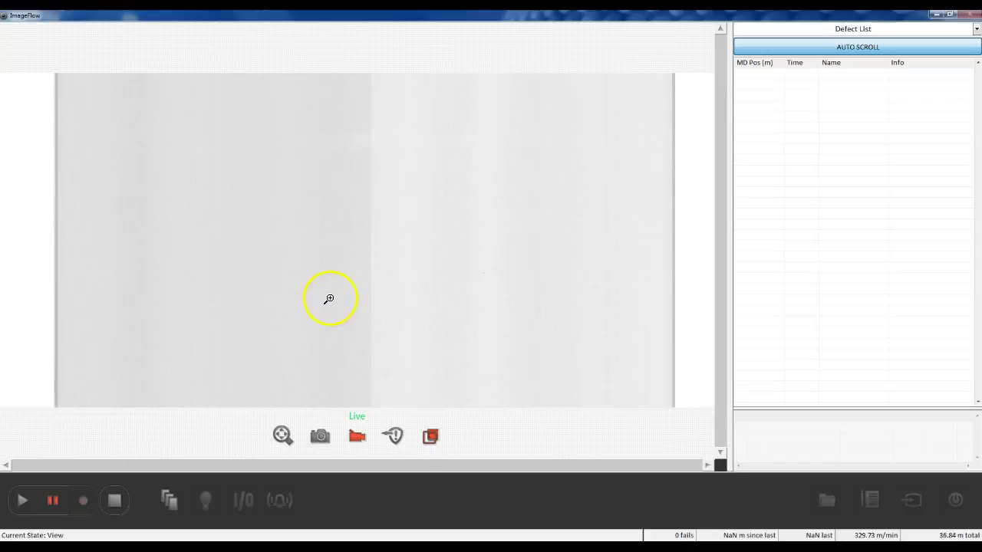
click(23, 500)
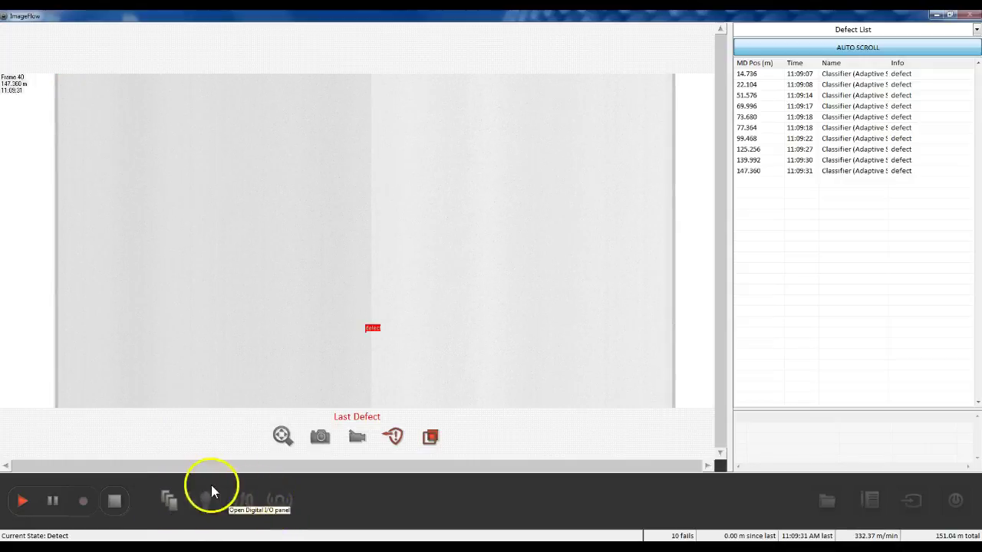
Open the Web Edge Detector tool, review its mode and side trim settings, and accept them as they are
click(170, 500)
drag(516, 343, 378, 338)
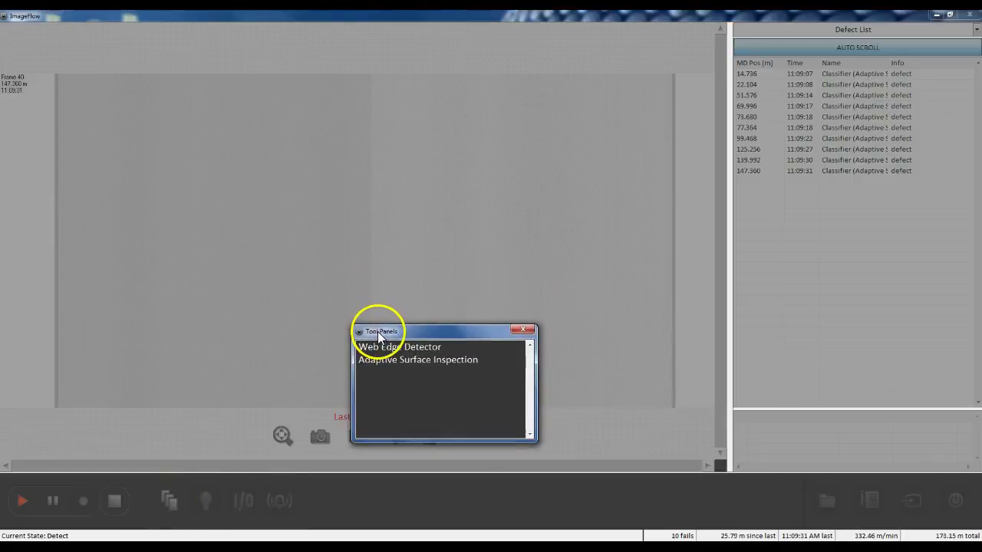
click(406, 348)
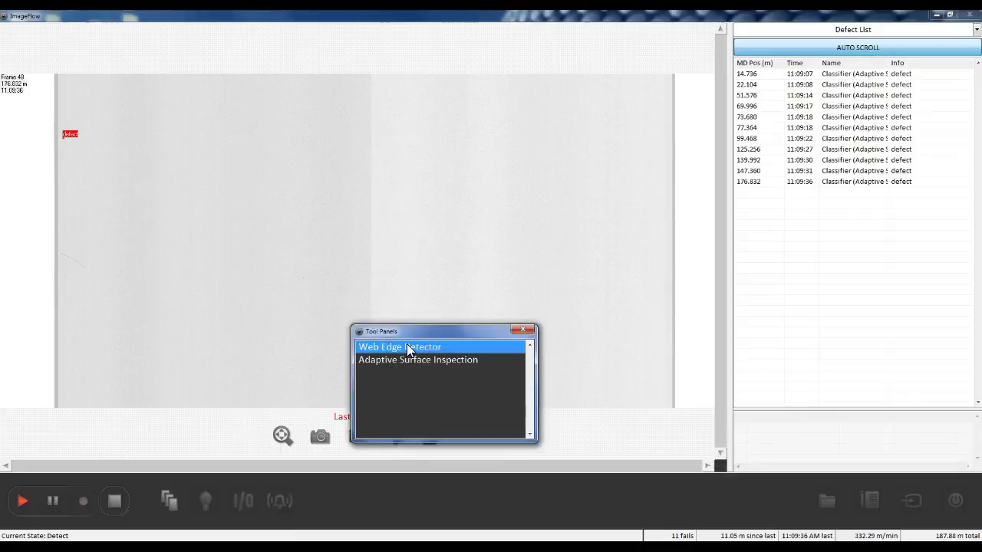
double_click(409, 350)
drag(948, 184, 401, 61)
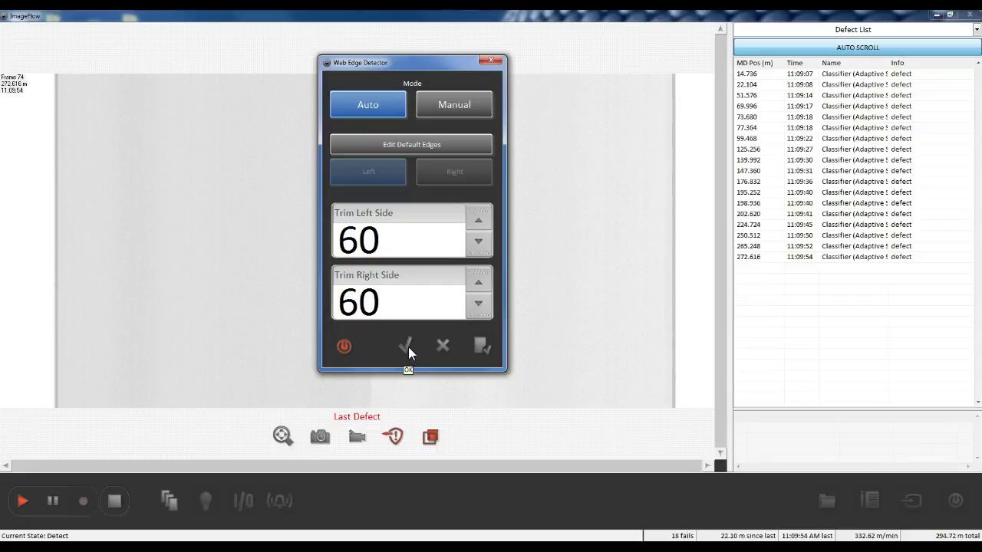
click(406, 347)
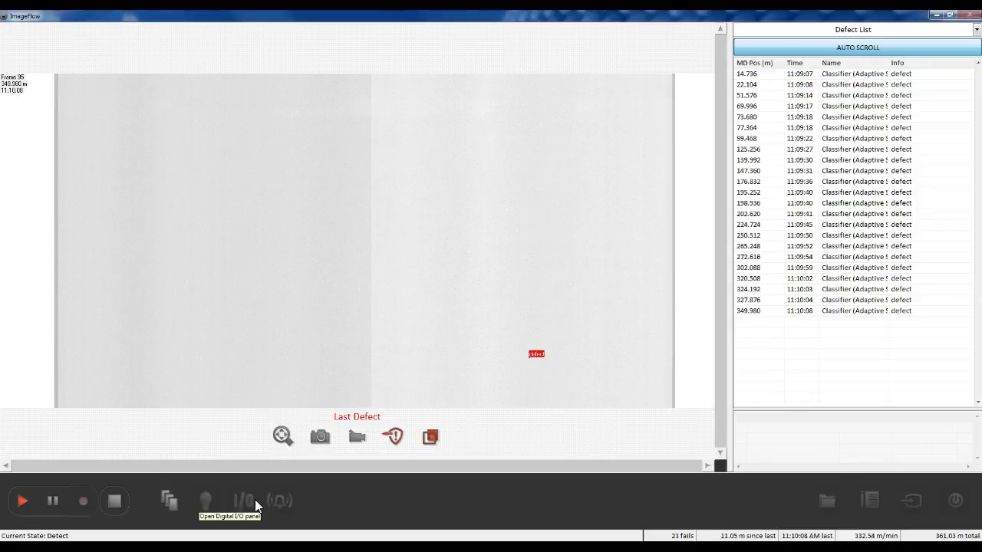
Switch the image display to the live feed and back to the last defect
click(275, 500)
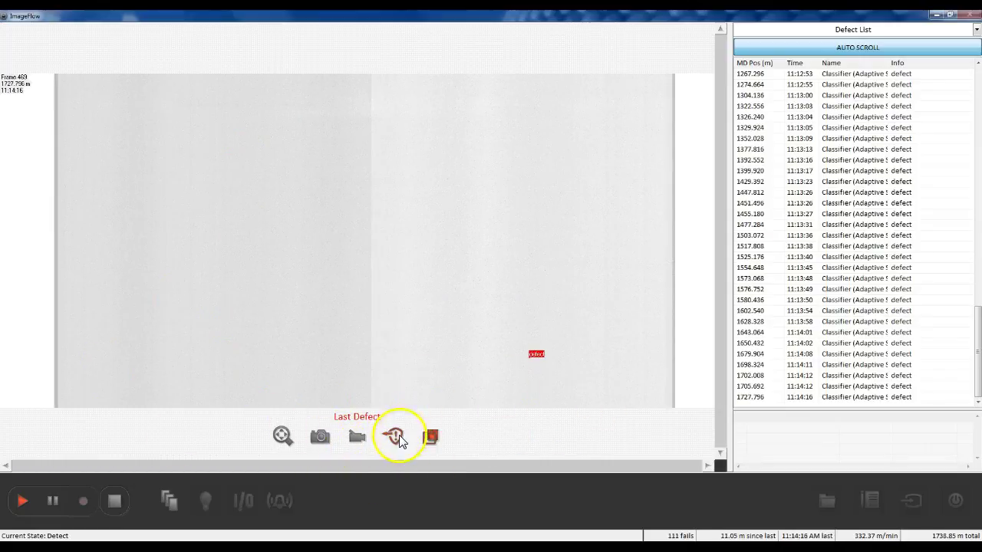
click(430, 436)
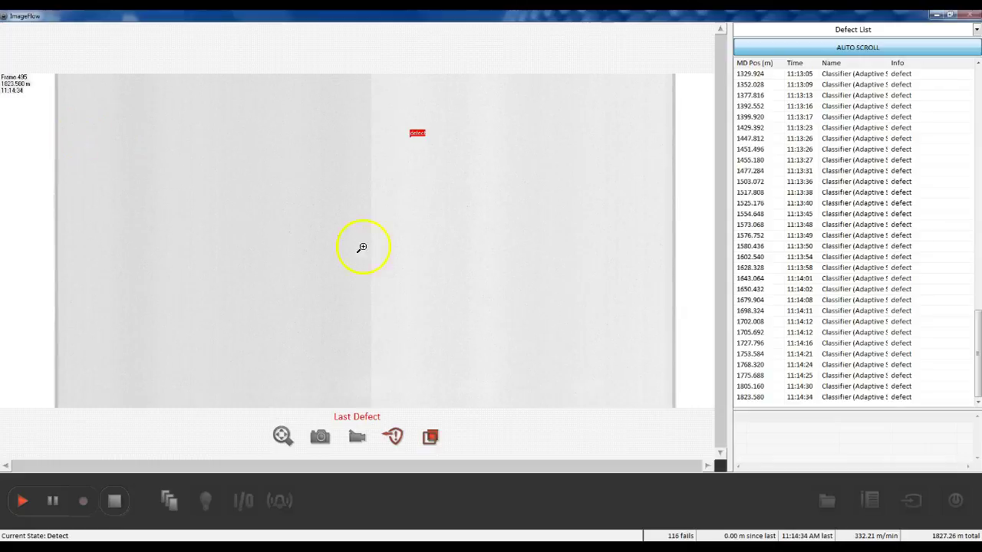
click(358, 436)
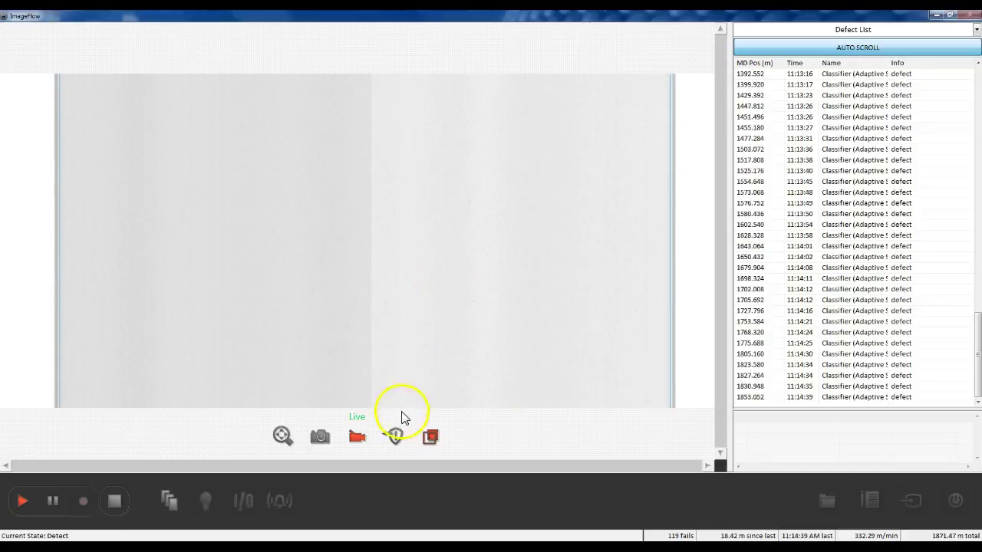
click(395, 438)
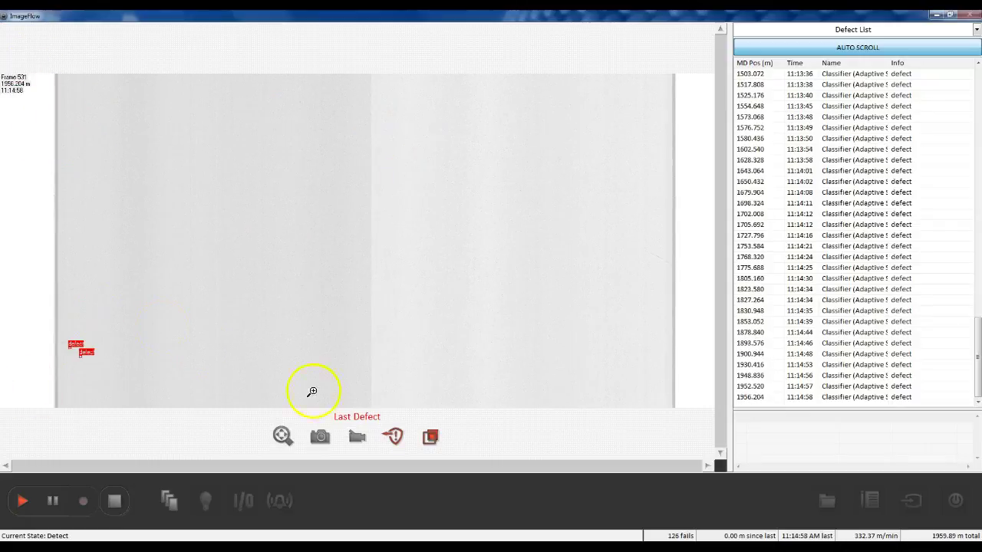
Turn the defect overlay off and on again, and zoom in near the web's left edge before fitting the whole image
click(432, 438)
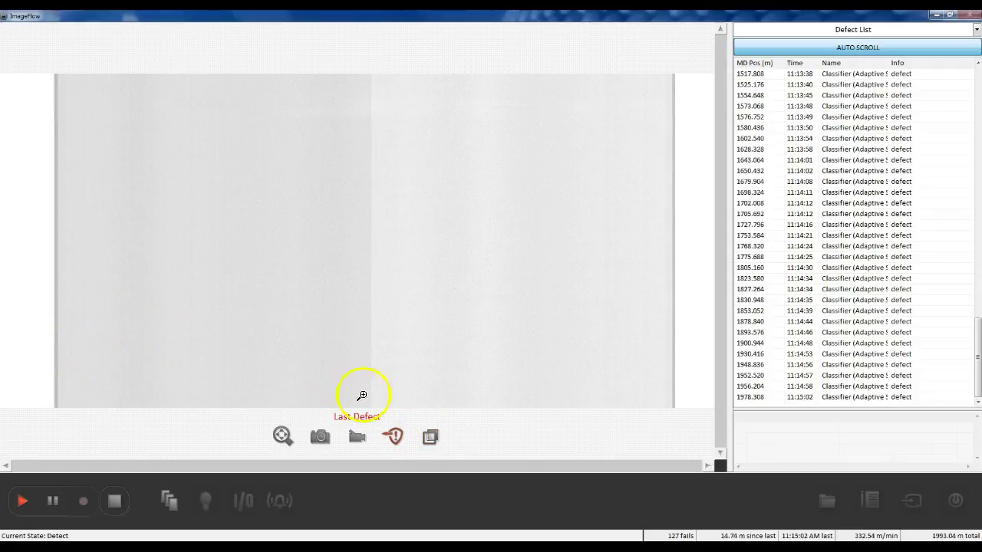
click(436, 443)
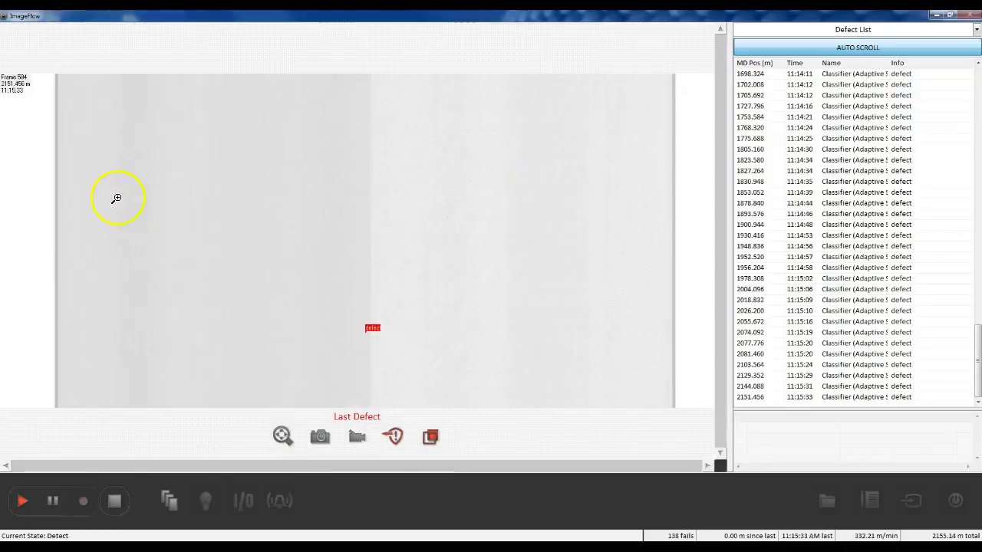
click(207, 211)
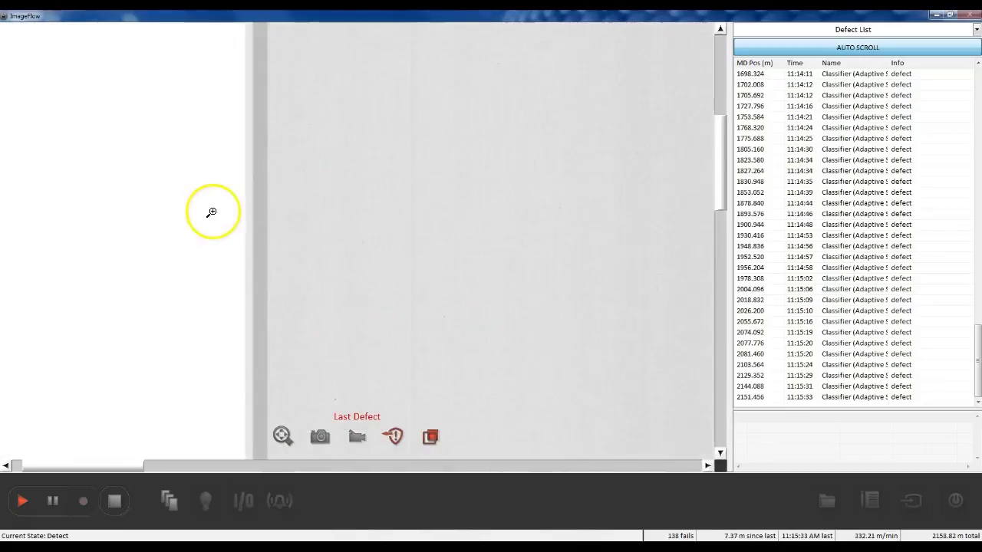
click(283, 434)
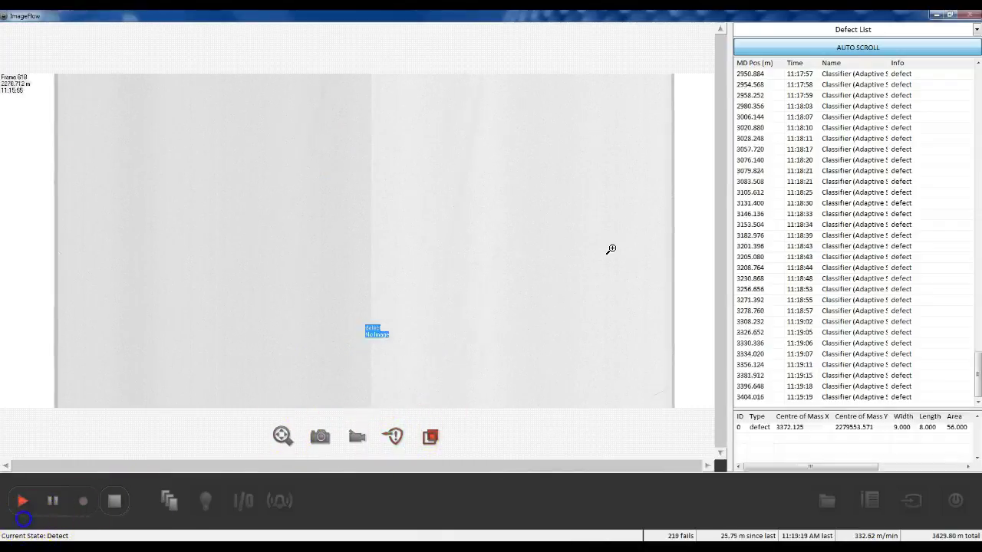
Select the defect at 3404.016 m in the Defect List and look through its measurements from centre of mass to intensity
click(860, 34)
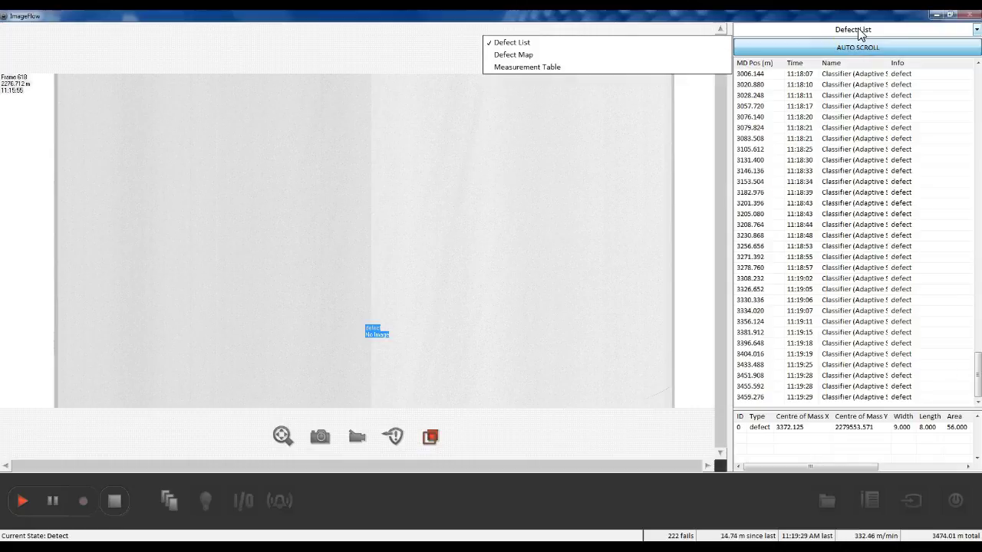
click(860, 35)
click(793, 87)
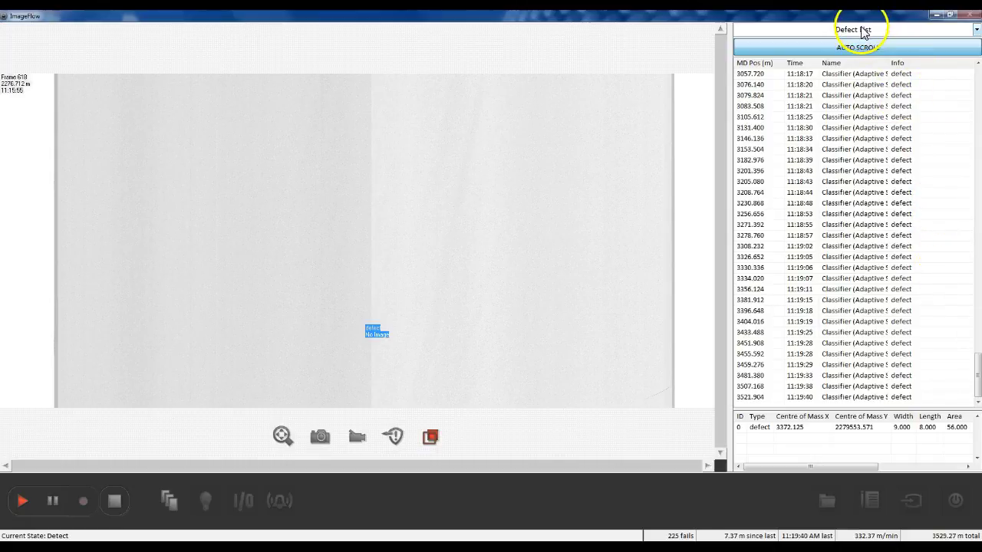
click(834, 214)
click(830, 311)
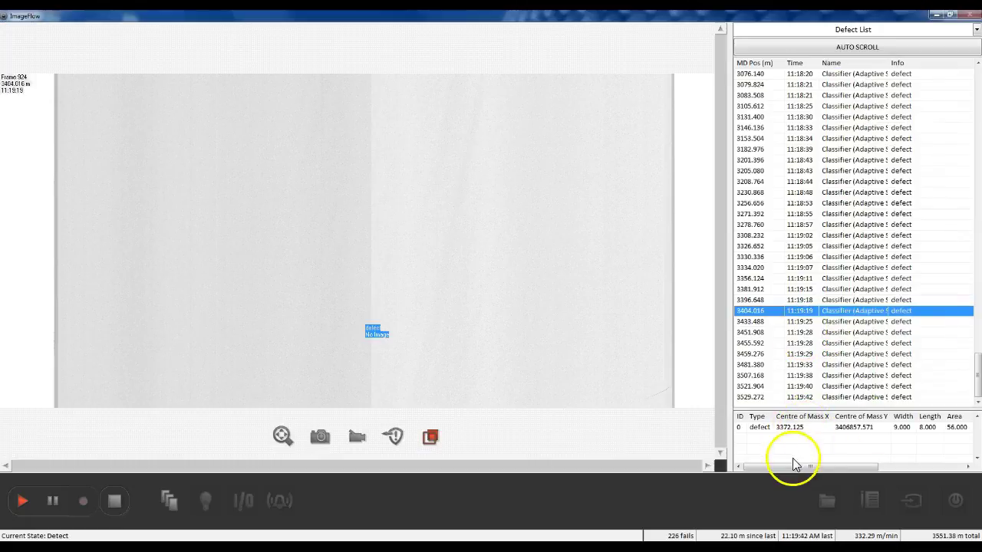
drag(798, 468, 808, 449)
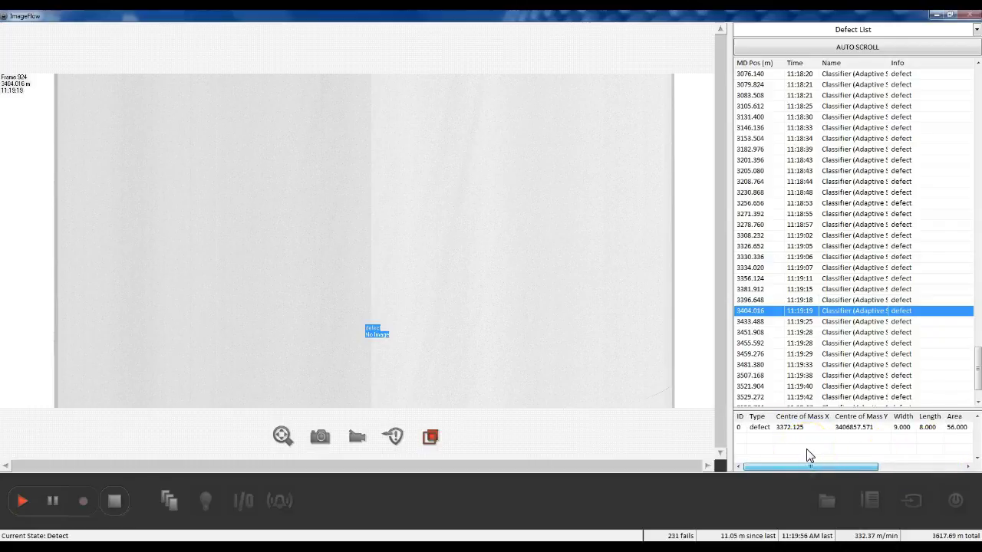
drag(843, 453, 905, 452)
Show the Defect Map in place of the Defect List and return the selected defect's measurements to the first columns
click(835, 31)
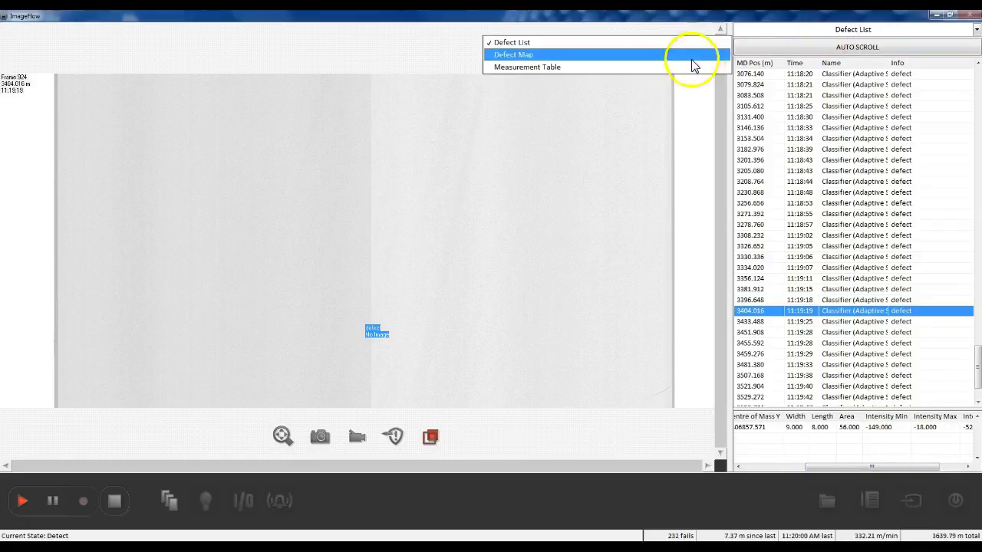
click(692, 55)
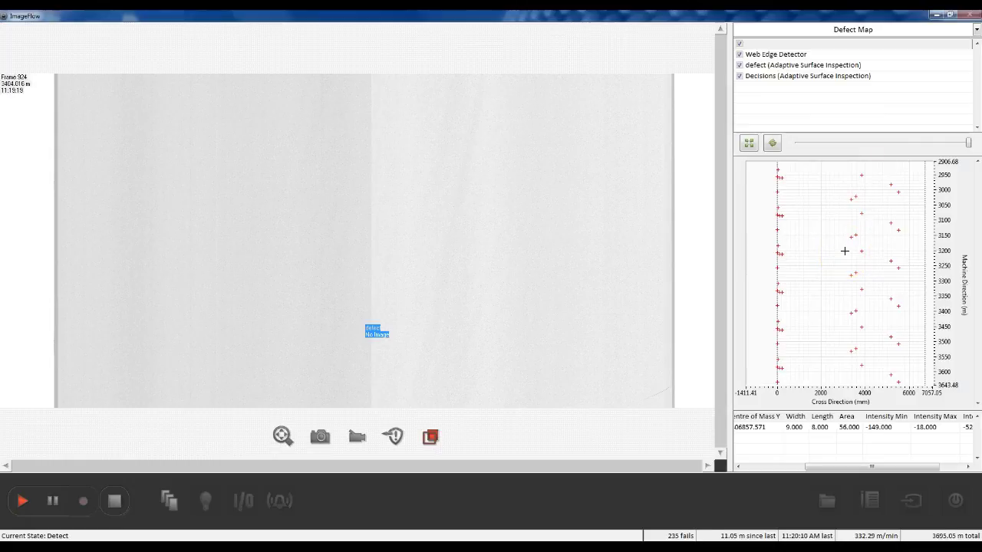
drag(816, 467, 754, 467)
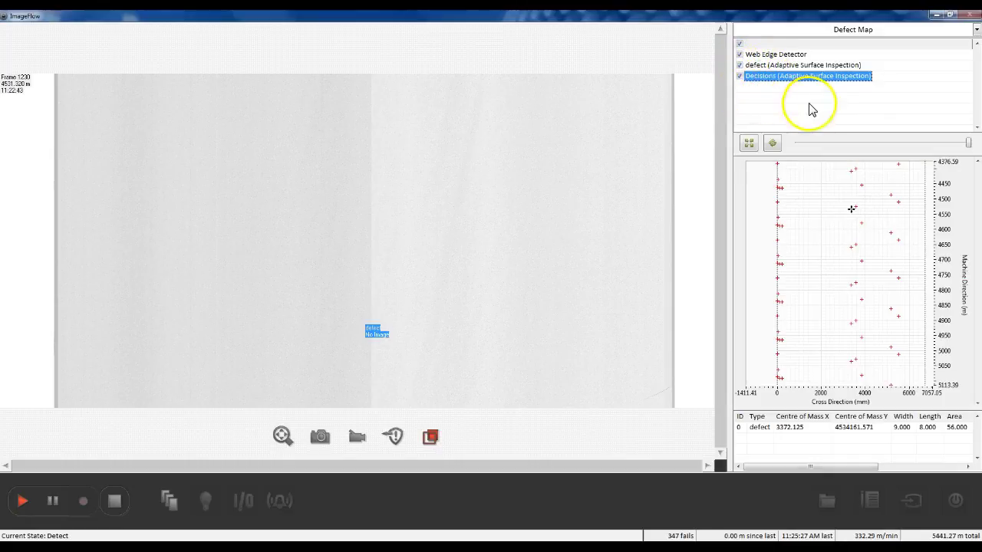
Exclude the Web Edge Detector results from the Defect Map and examine the plotted defects alongside the image and measurements
click(741, 56)
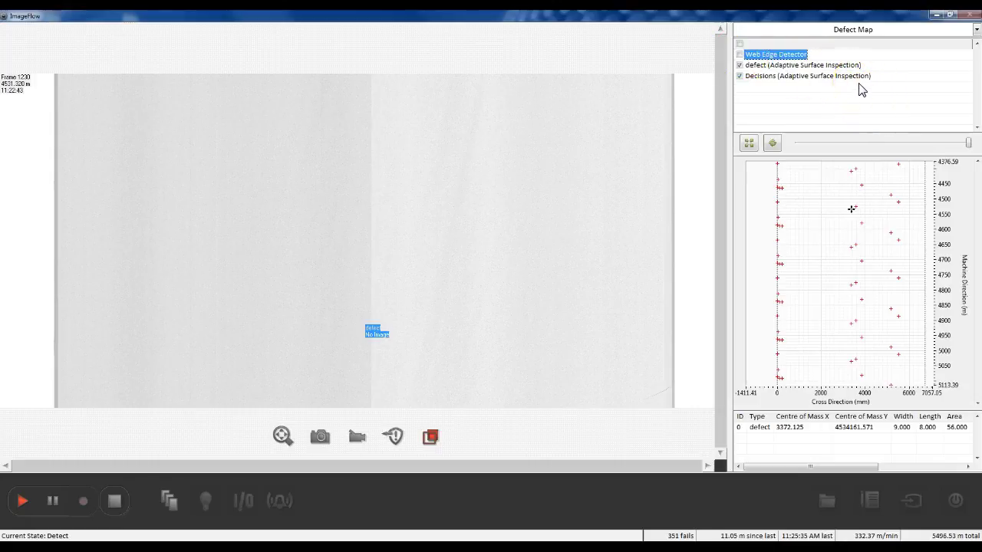
mouse_move(800, 252)
mouse_down()
mouse_move(815, 263)
mouse_move(854, 234)
mouse_move(855, 215)
mouse_move(844, 322)
mouse_up()
click(743, 49)
click(774, 144)
mouse_move(804, 175)
mouse_down()
mouse_move(855, 307)
mouse_move(857, 287)
mouse_move(806, 328)
mouse_move(863, 328)
mouse_move(412, 208)
mouse_up()
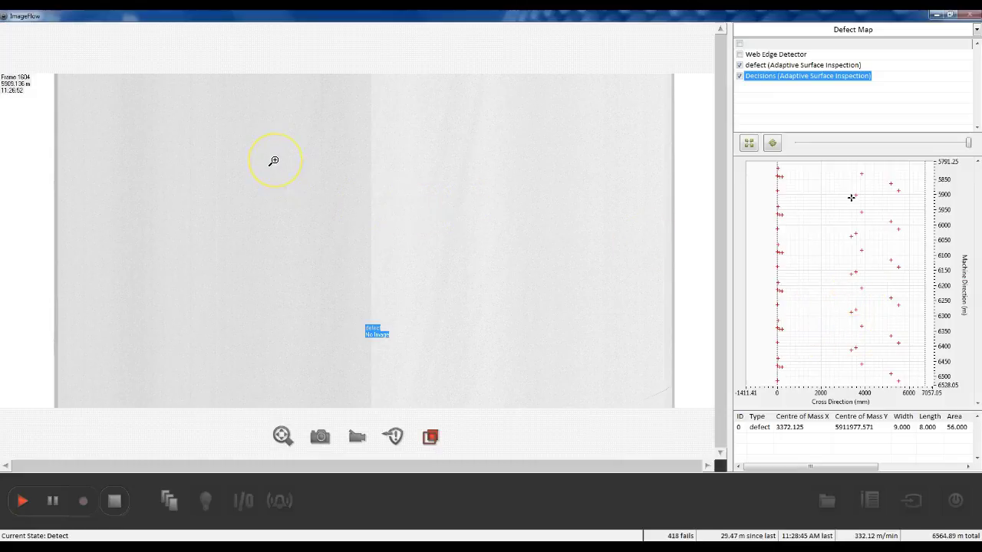
mouse_move(399, 259)
mouse_down()
mouse_move(350, 266)
mouse_move(343, 252)
mouse_up()
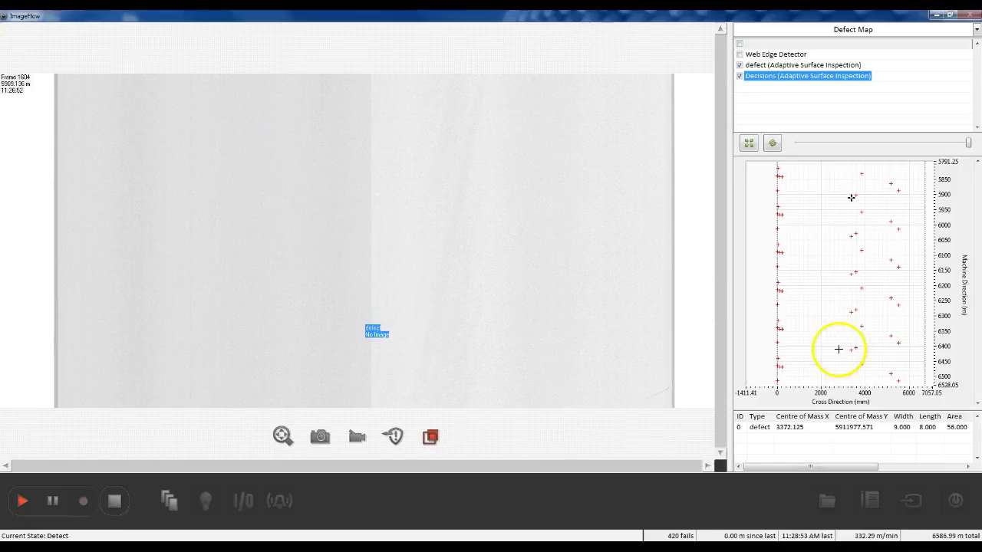
drag(817, 462, 767, 456)
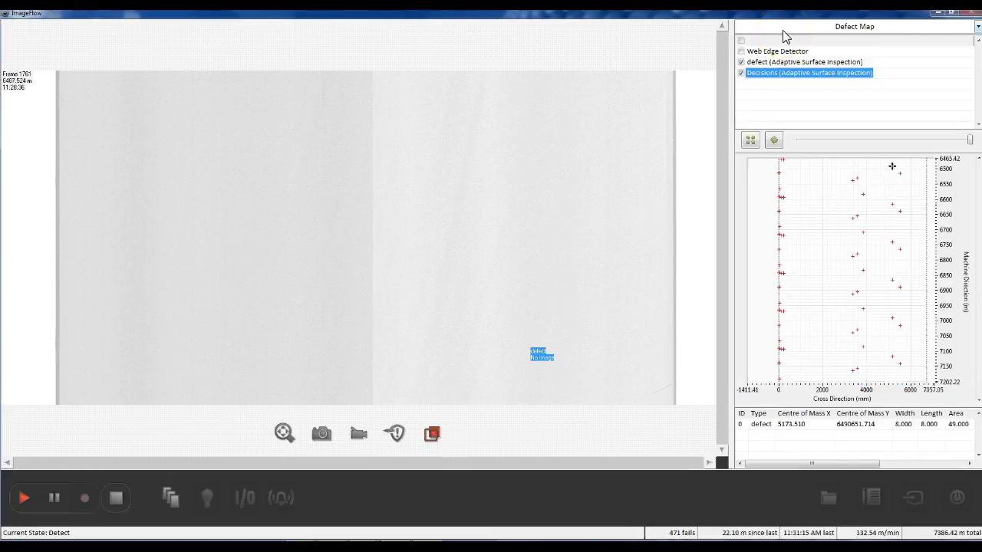
Show the Measurement Table, set it to the Web Edge Detector tool, and look through its rows of edge measurements
click(784, 36)
click(709, 63)
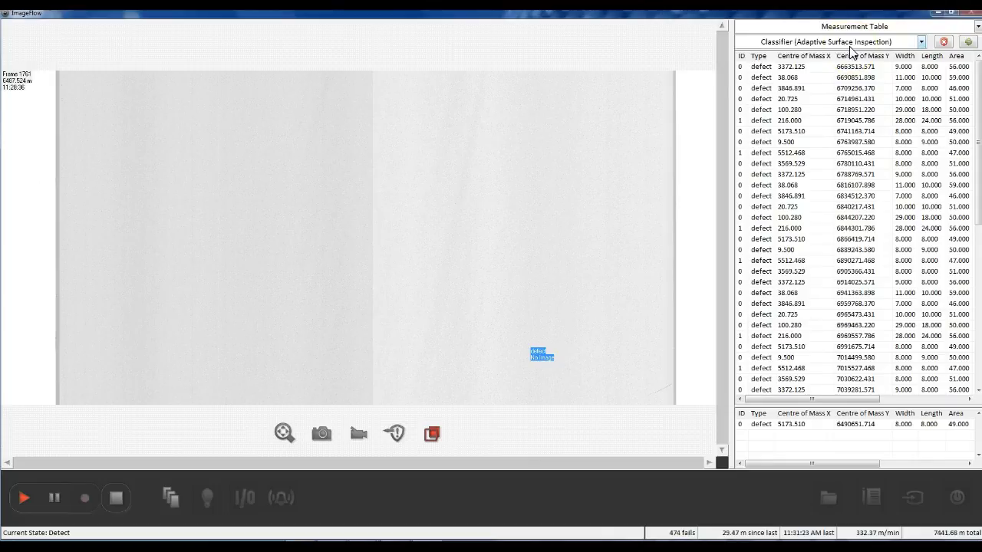
mouse_move(833, 403)
mouse_down()
mouse_move(951, 408)
mouse_move(832, 395)
mouse_up()
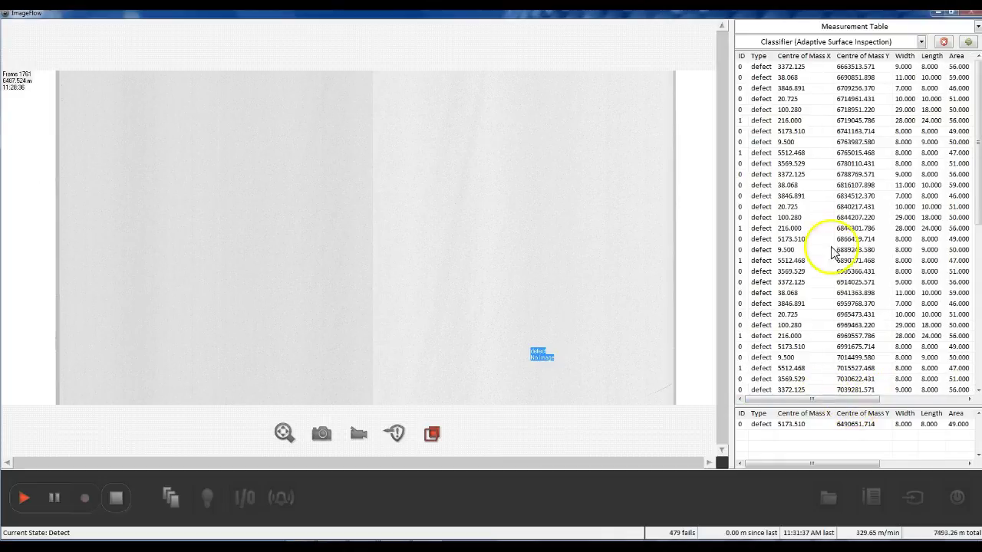
click(843, 42)
click(836, 55)
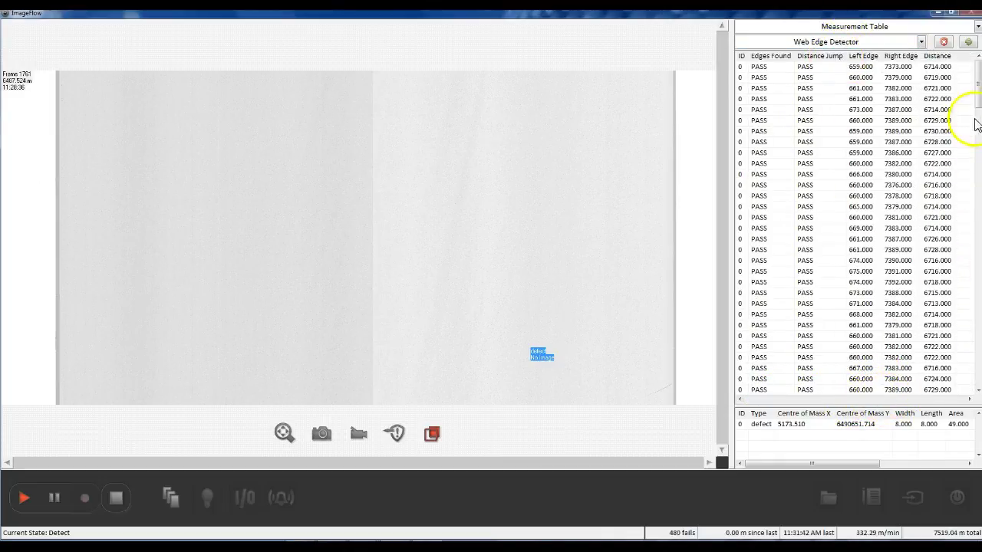
drag(979, 98, 980, 397)
drag(978, 215, 980, 115)
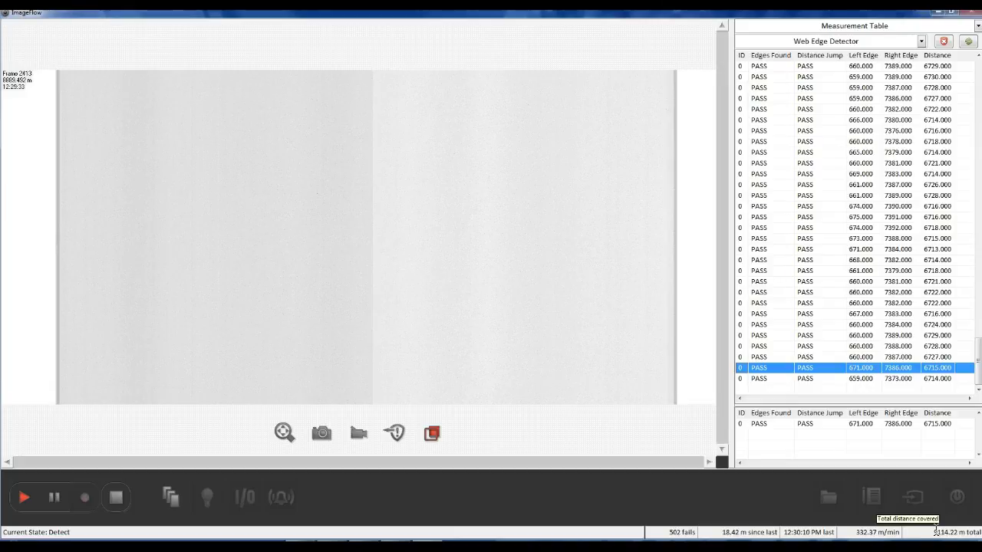
Stop defect detection, look through the recorded inspections in the Inspection Browser, and close it
click(115, 497)
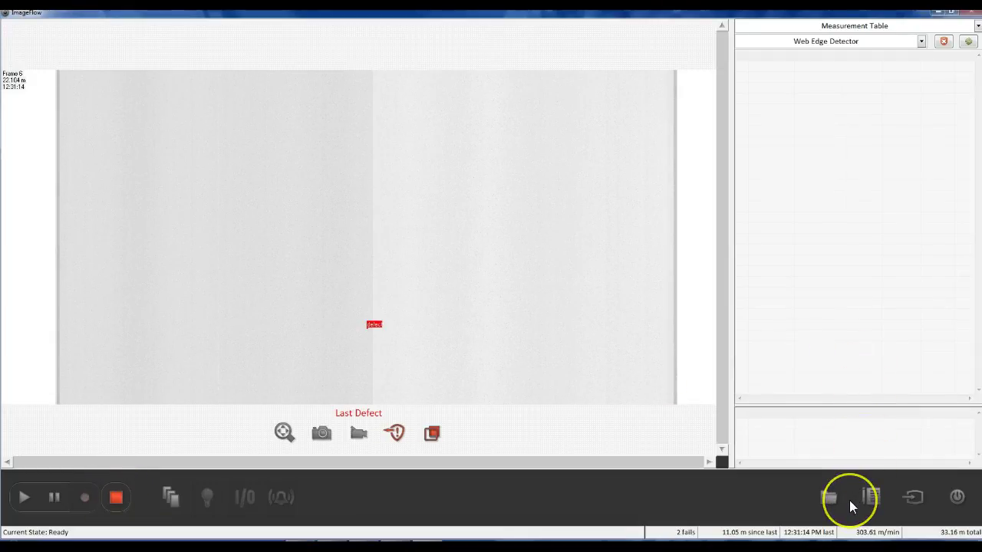
click(958, 497)
click(831, 498)
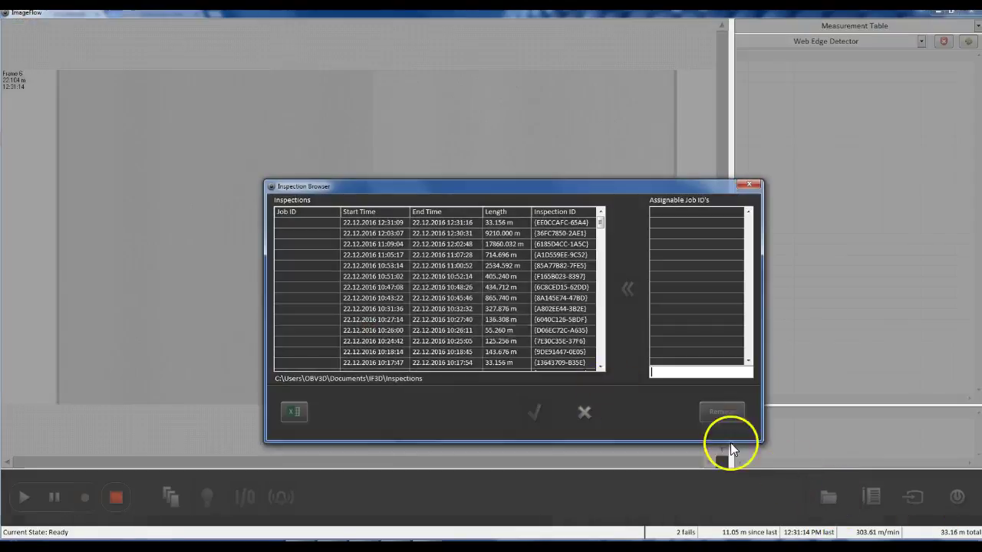
scroll(425, 275, up, 1)
scroll(425, 270, down, 2)
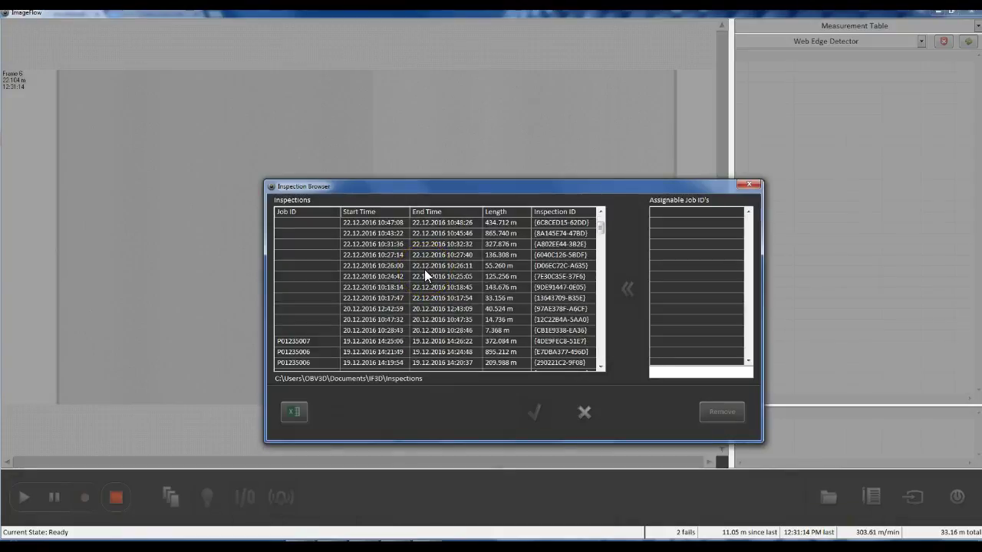
scroll(424, 269, down, 3)
scroll(424, 269, up, 4)
click(584, 411)
Review the available inspection products and close the list without changing the Surface Inspection product
click(870, 496)
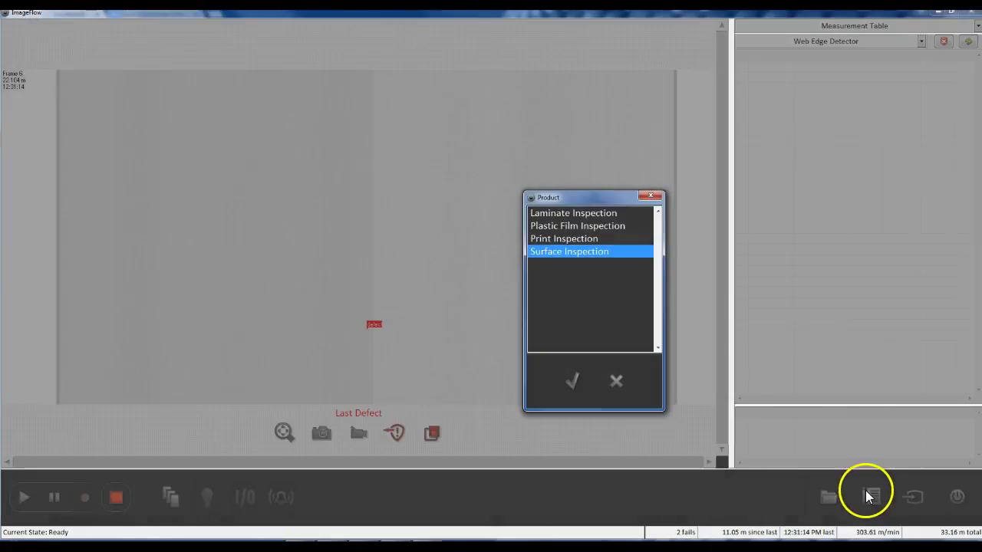
drag(602, 200, 523, 131)
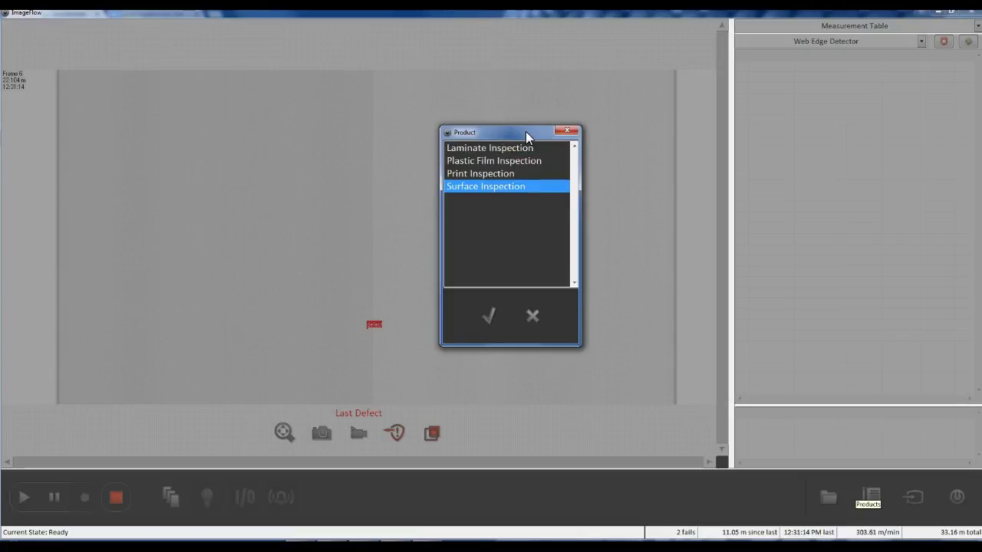
drag(523, 131, 499, 109)
click(569, 275)
click(502, 301)
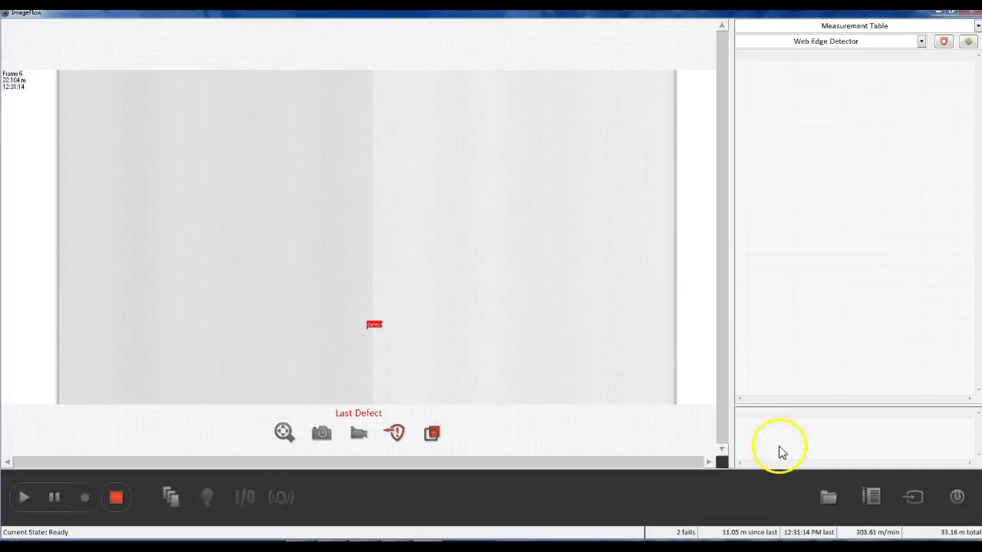
Review the image sources and their profile configuration without changing them, and choose to quit or switch the application
click(920, 503)
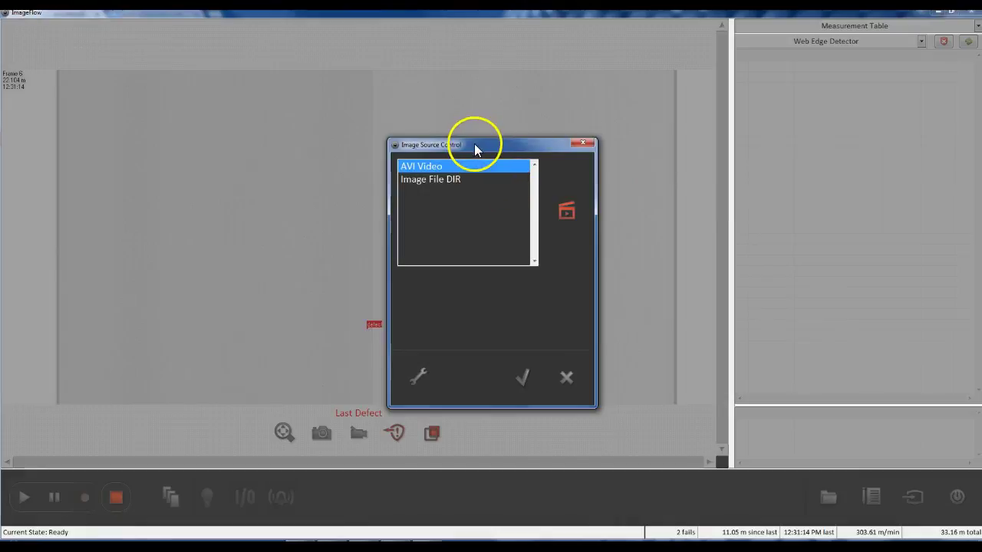
drag(475, 146, 452, 53)
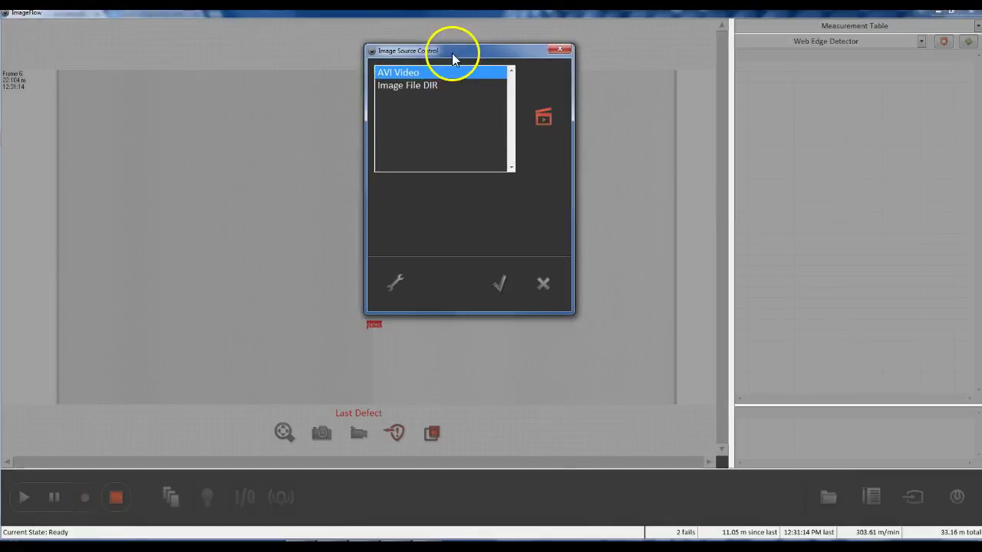
click(397, 284)
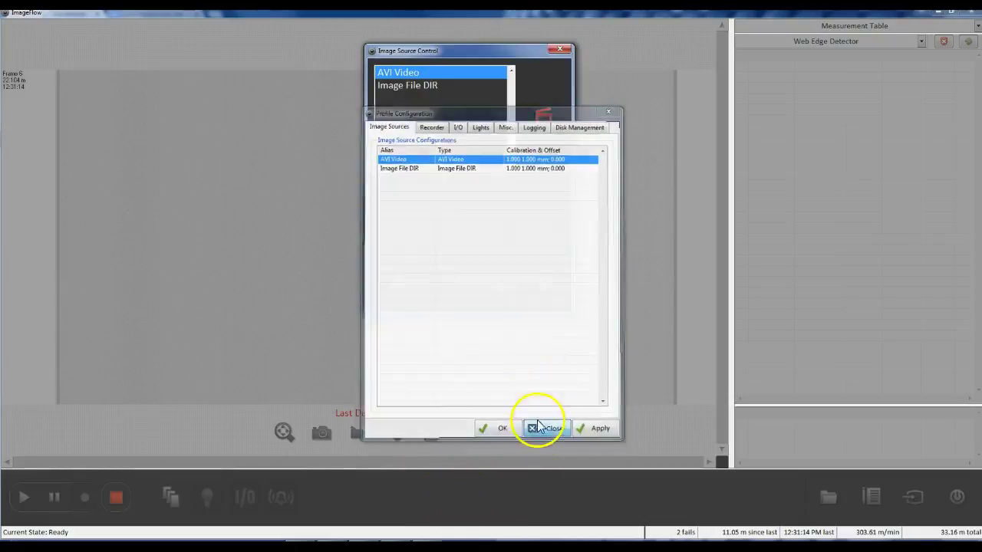
click(537, 430)
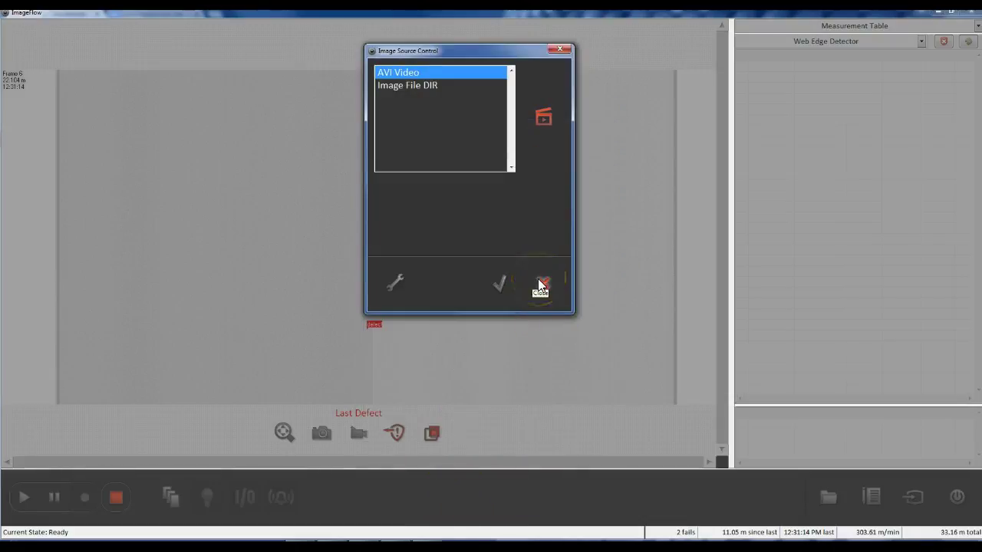
click(539, 281)
click(961, 505)
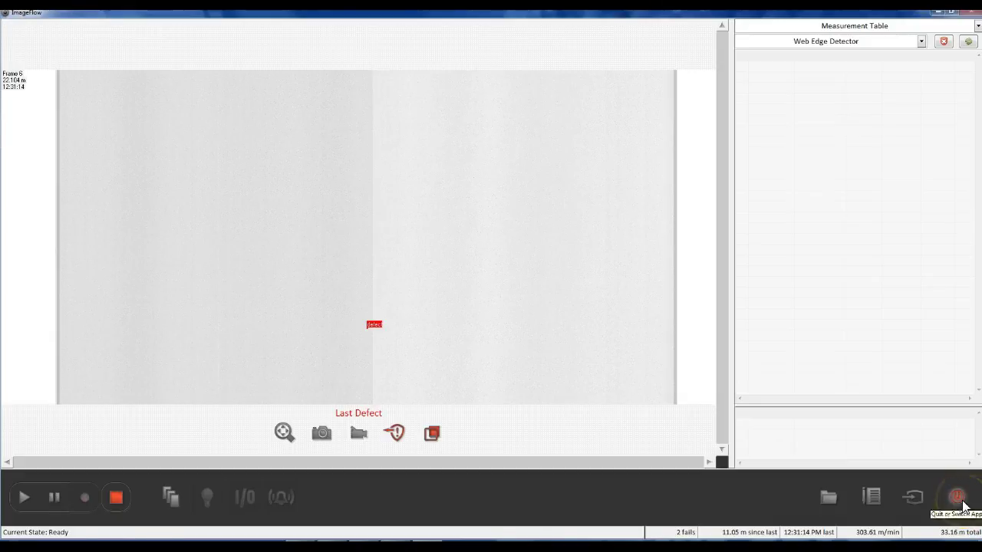